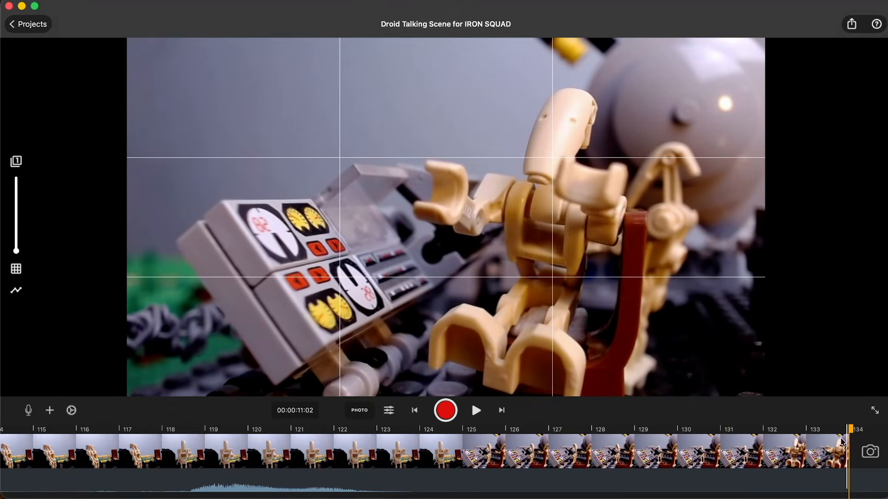
Play back the end of the seated droid shot and replace its last frame, 133, with a new capture.
key(space)
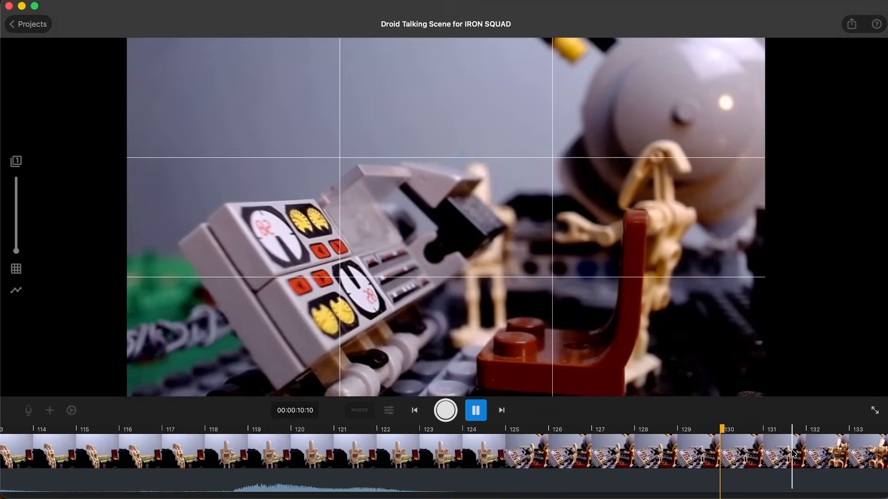
key(space)
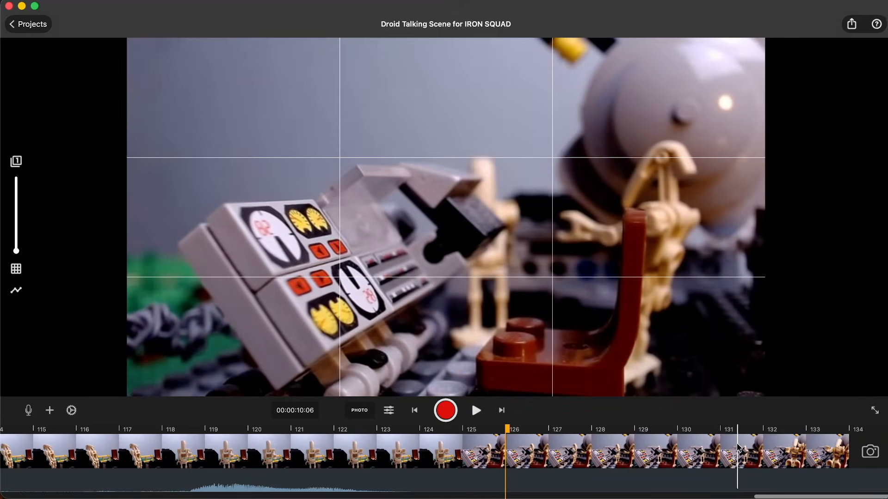
click(782, 451)
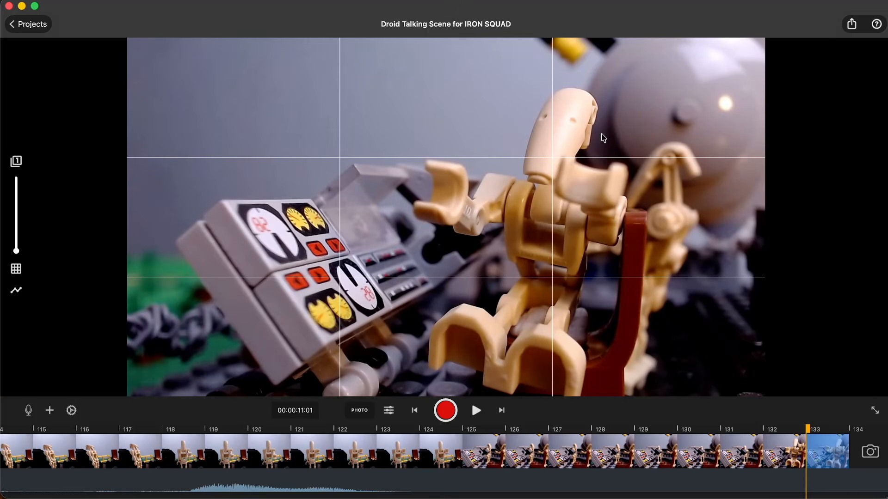
click(781, 465)
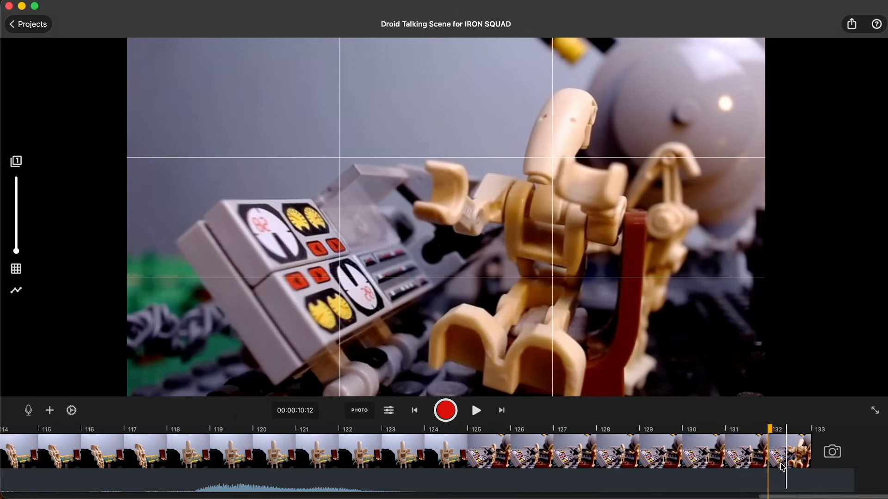
click(861, 473)
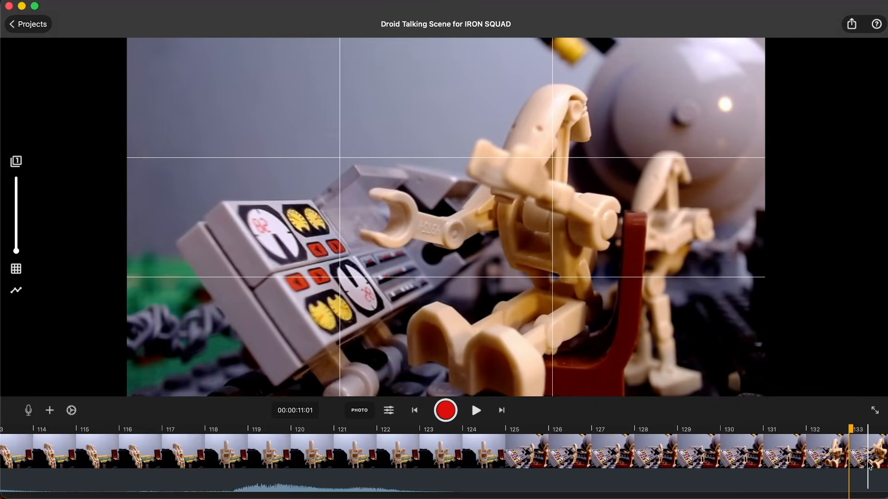
Play back the shot's ending again and remove the recaptured frame 133.
key(space)
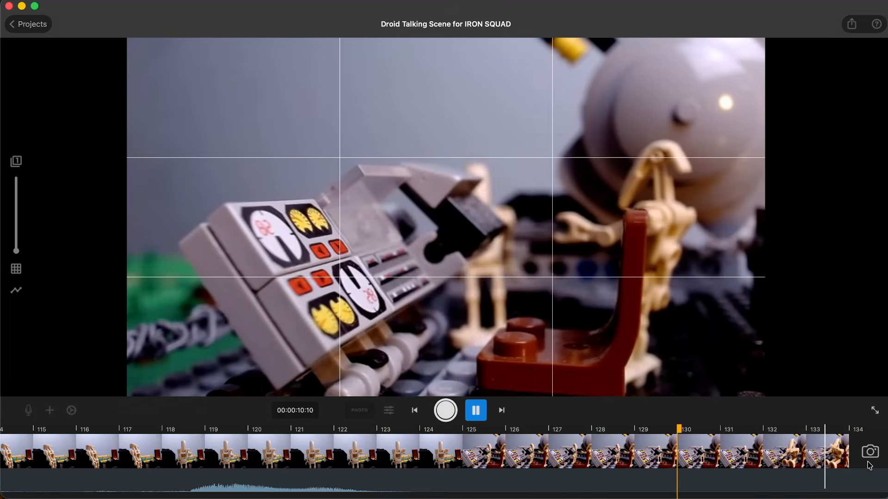
click(843, 469)
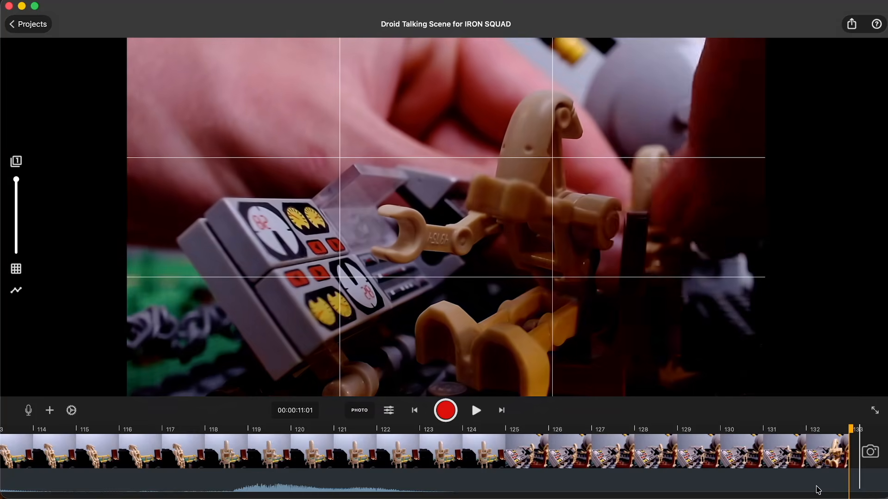
key(space)
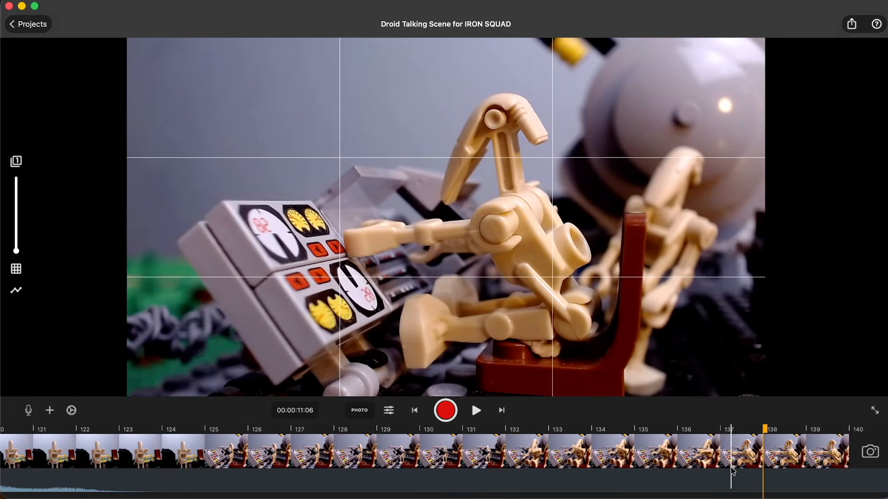
Delete the three newest frames, 137 to 139, from the end of the timeline.
click(782, 458)
key(Delete)
click(827, 453)
key(Delete)
key(Delete)
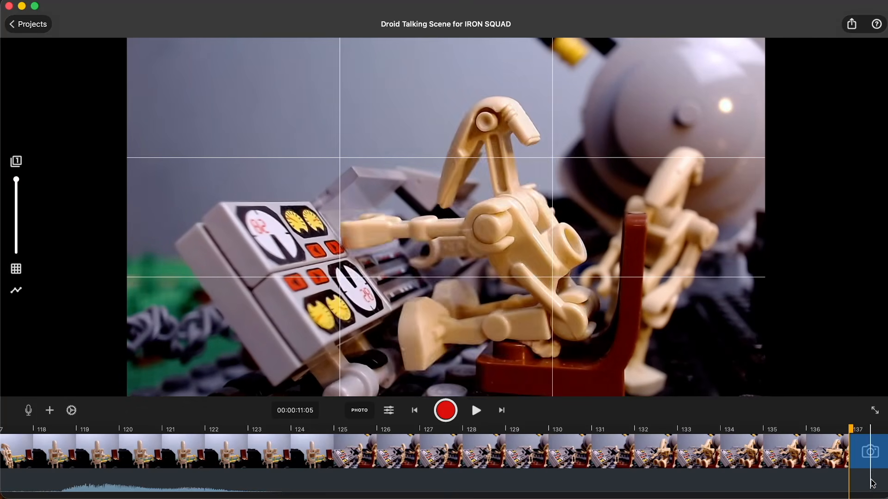
Play back the end of the console shot to check the recaptured frames up to frame 140.
key(space)
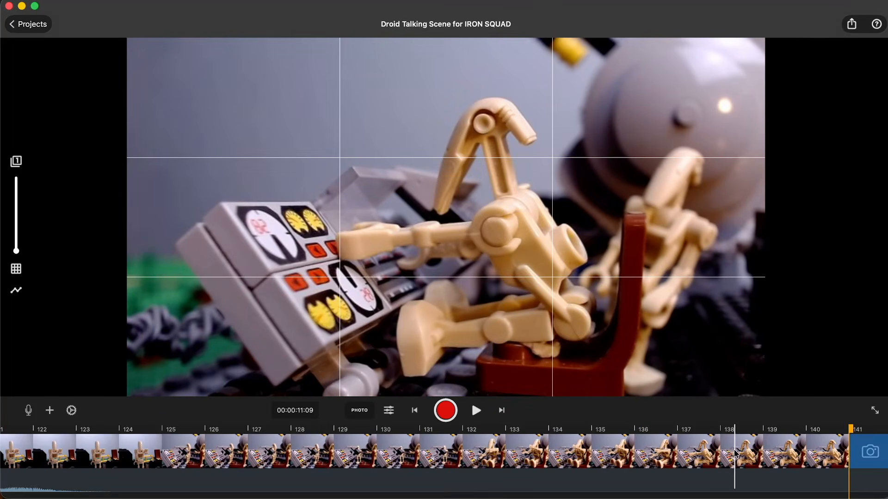
key(space)
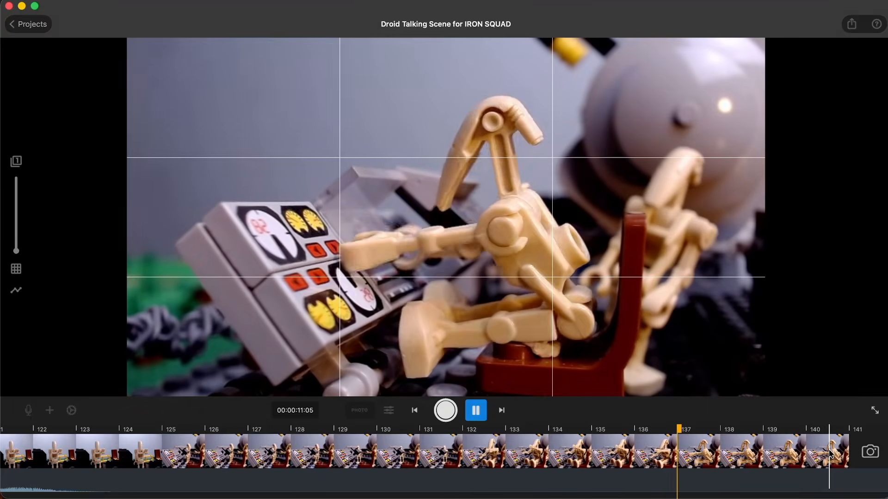
key(space)
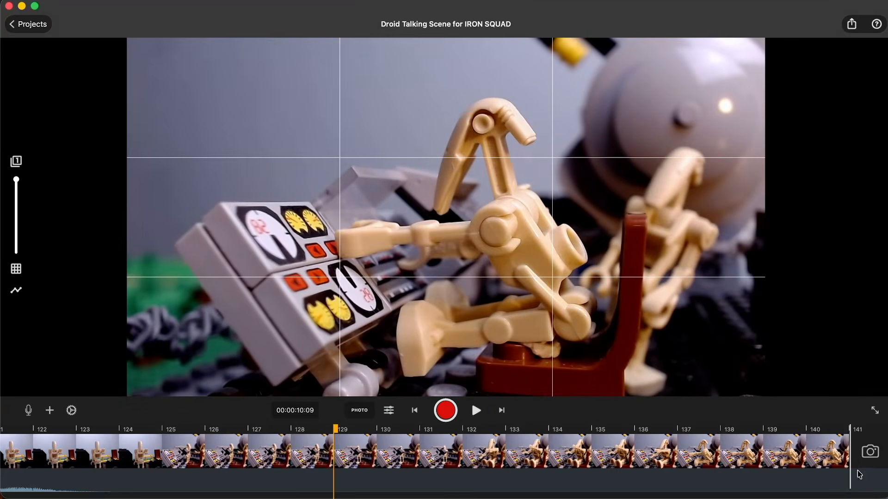
Play back the range starting at frame 107 in a loop, and clear the range when done.
click(71, 411)
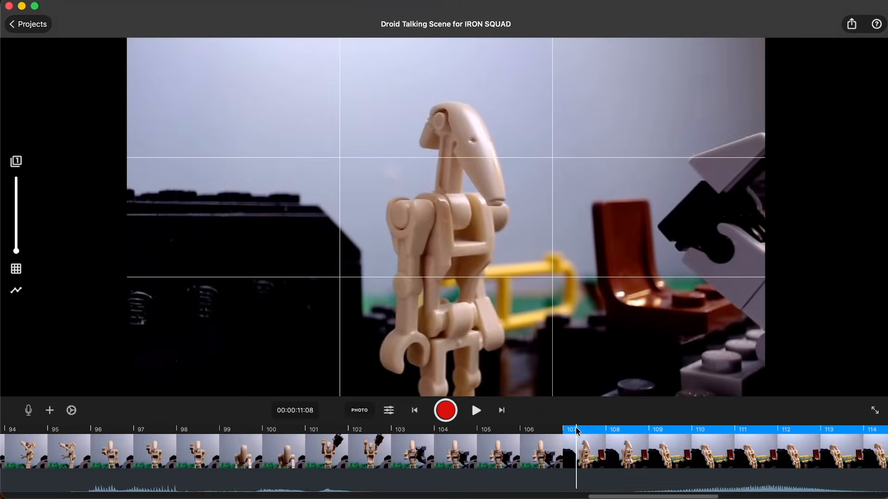
key(space)
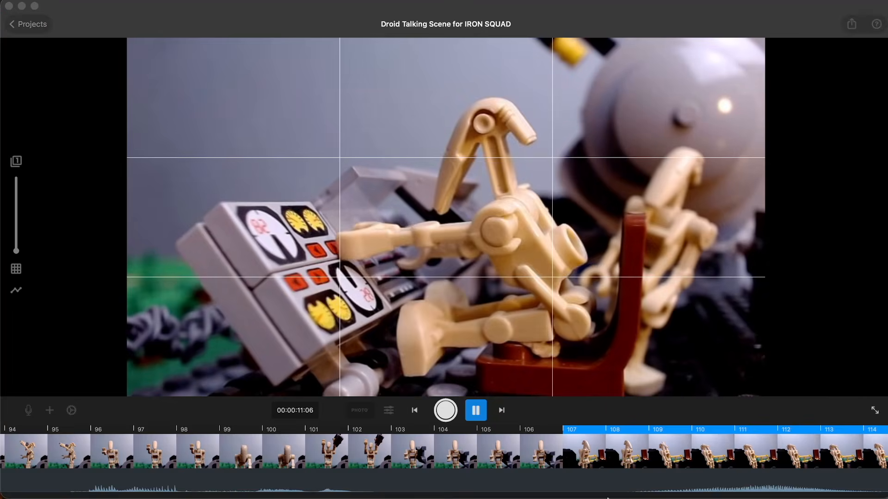
mouse_move(608, 498)
click(568, 484)
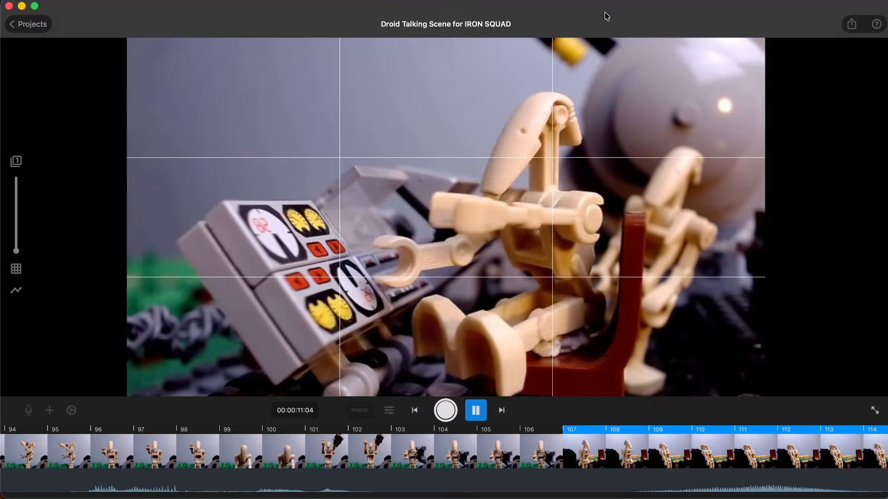
key(space)
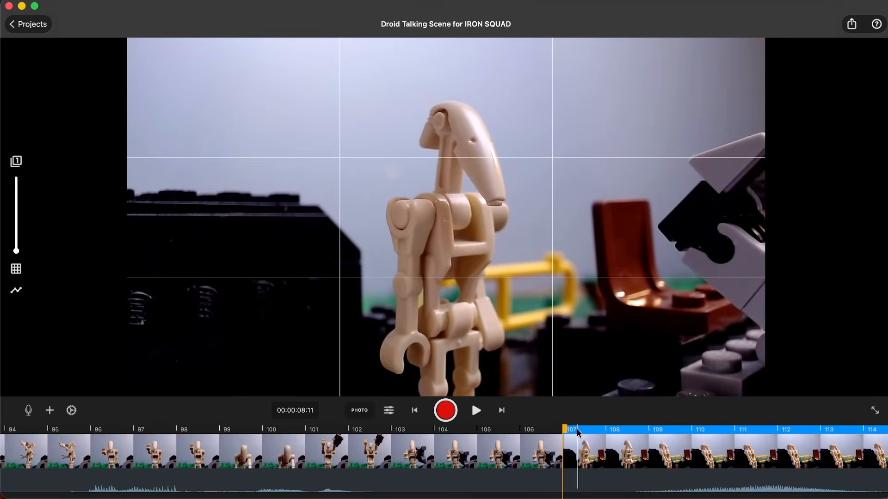
drag(579, 436, 456, 446)
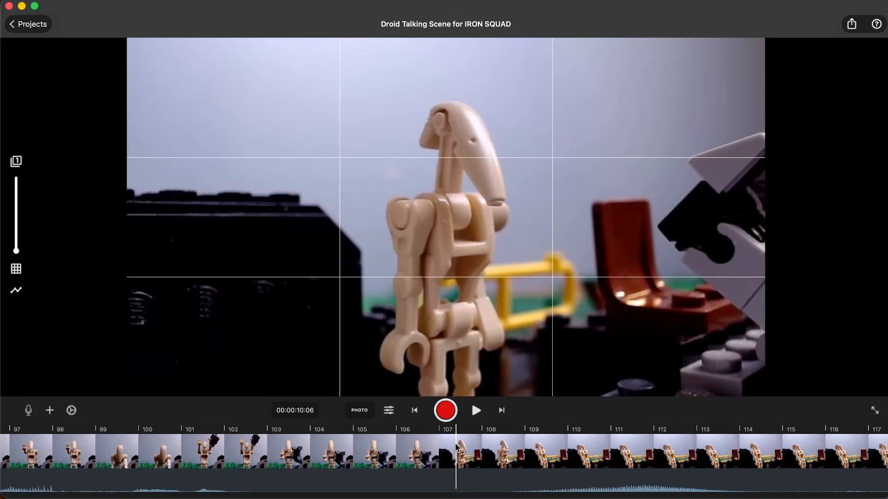
Examine the leaning droid's movement frame by frame from frame 107 to 116 and play part of it.
scroll(455, 444, right, 3)
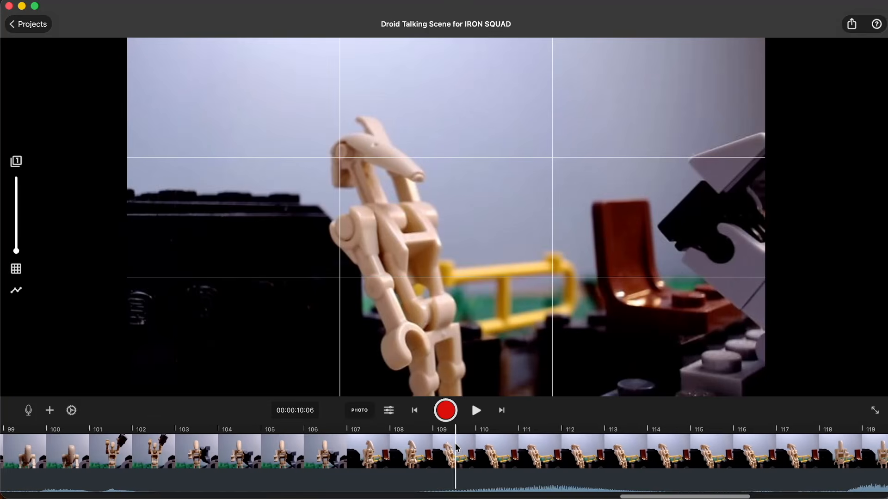
scroll(455, 444, right, 2)
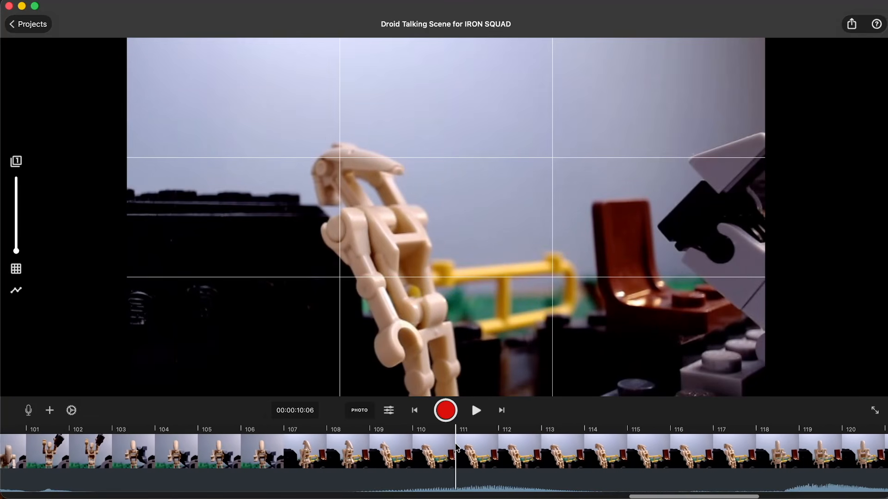
scroll(457, 447, right, 3)
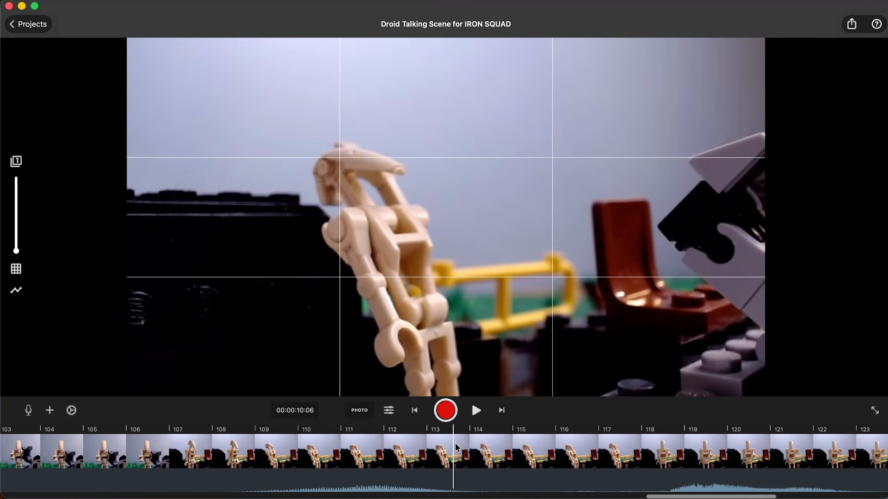
scroll(456, 446, right, 1)
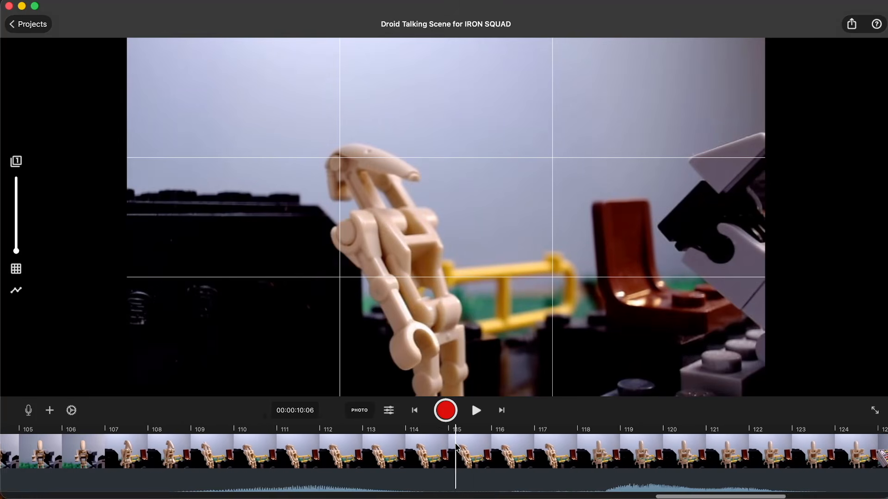
scroll(456, 447, left, 1)
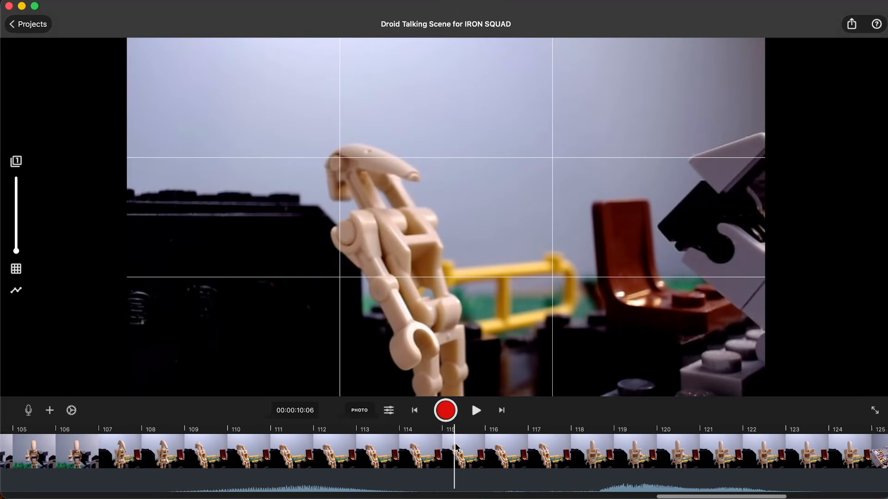
scroll(455, 447, right, 2)
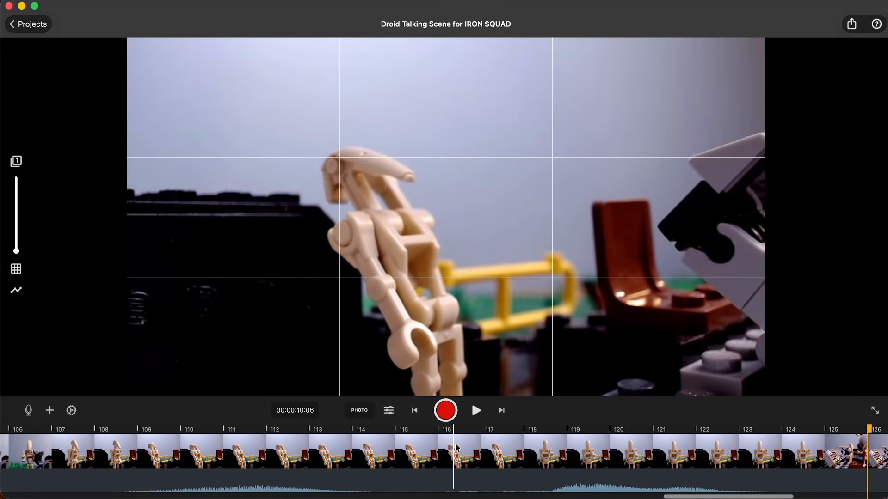
scroll(456, 447, left, 5)
click(456, 448)
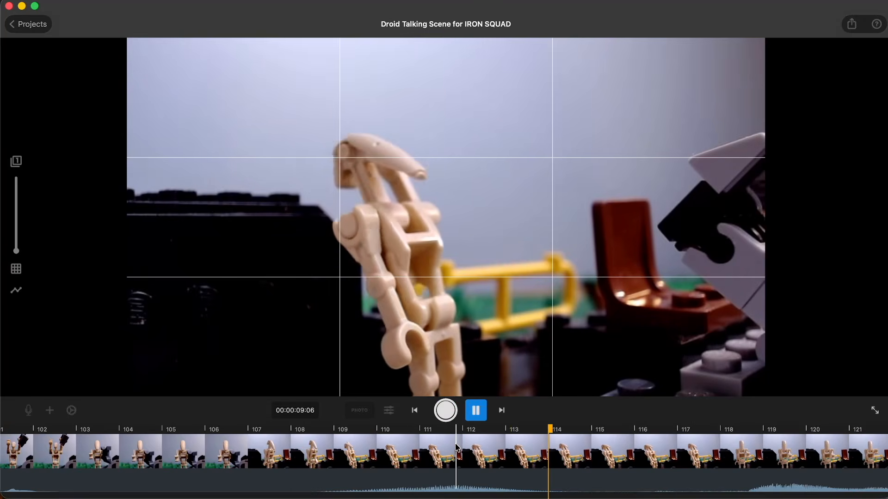
key(space)
Review the droid's turn from leaning to facing forward around frames 116 to 119, including a short playback.
scroll(535, 461, right, 1)
scroll(536, 461, right, 4)
scroll(536, 462, right, 1)
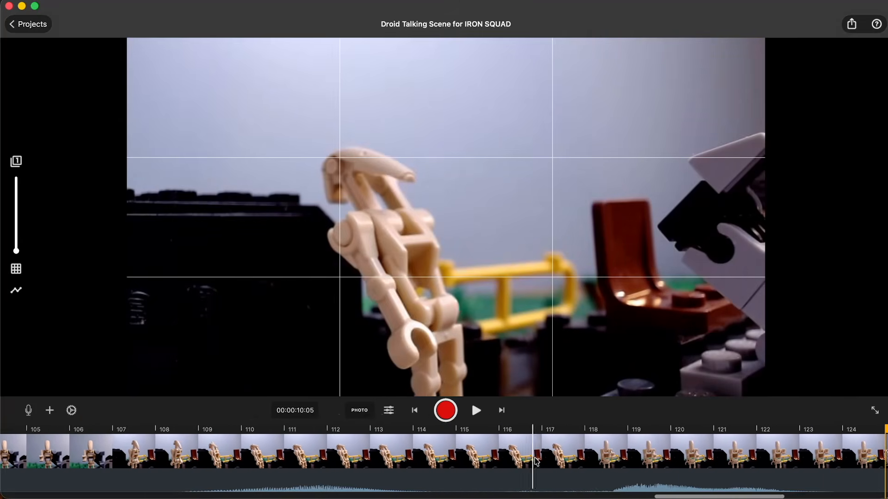
scroll(536, 461, right, 3)
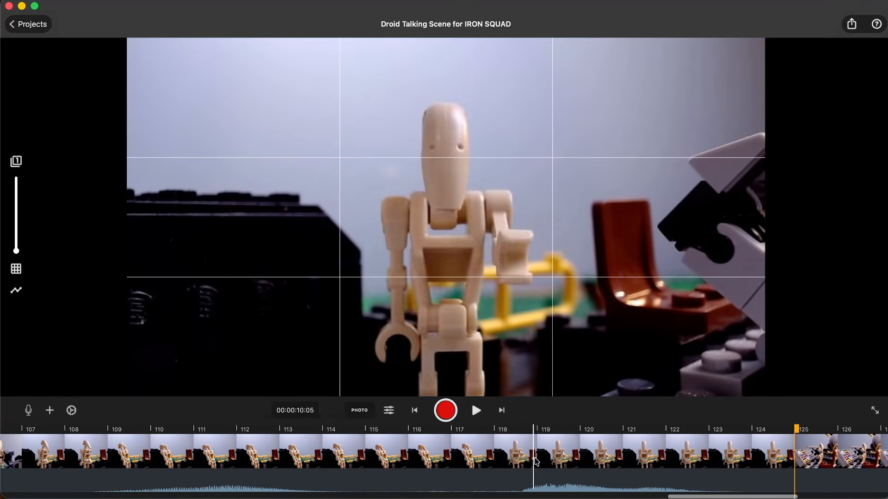
scroll(536, 461, right, 1)
scroll(536, 461, left, 3)
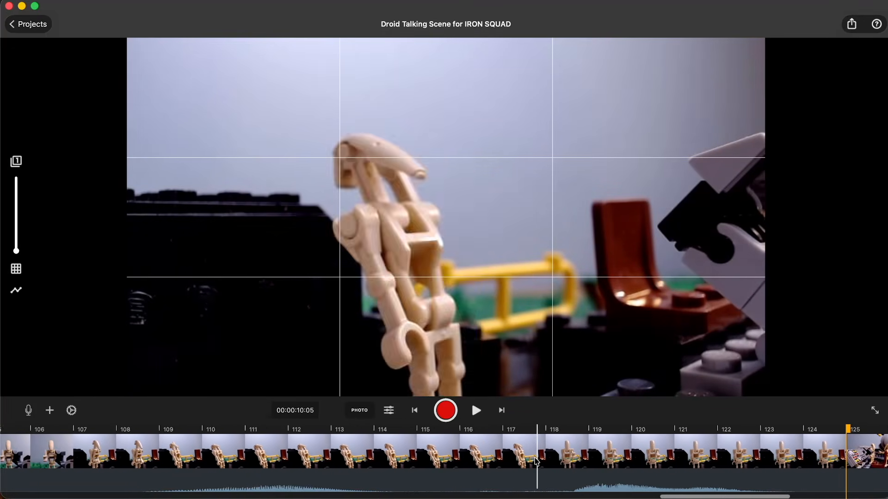
scroll(536, 461, right, 3)
scroll(536, 461, right, 3)
scroll(537, 461, left, 10)
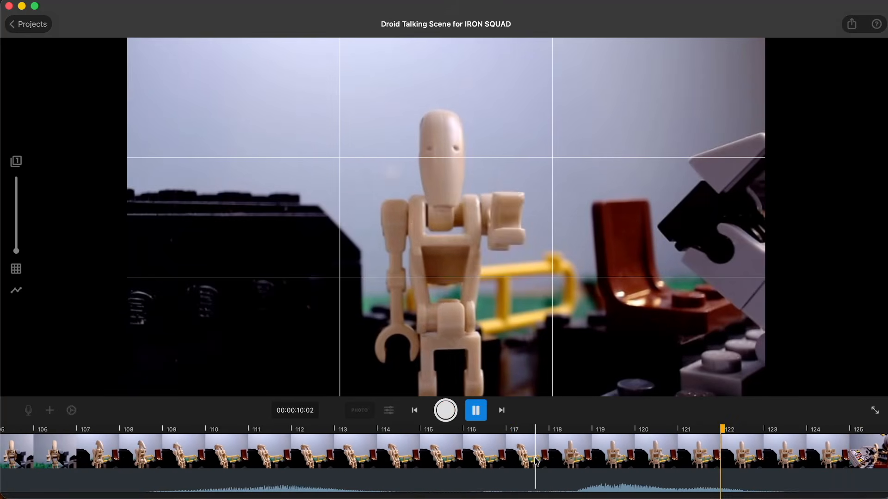
key(space)
Examine the cut to the console shot and the seated droid's frames from 124 to 133, stopping at frame 132.
scroll(536, 461, right, 8)
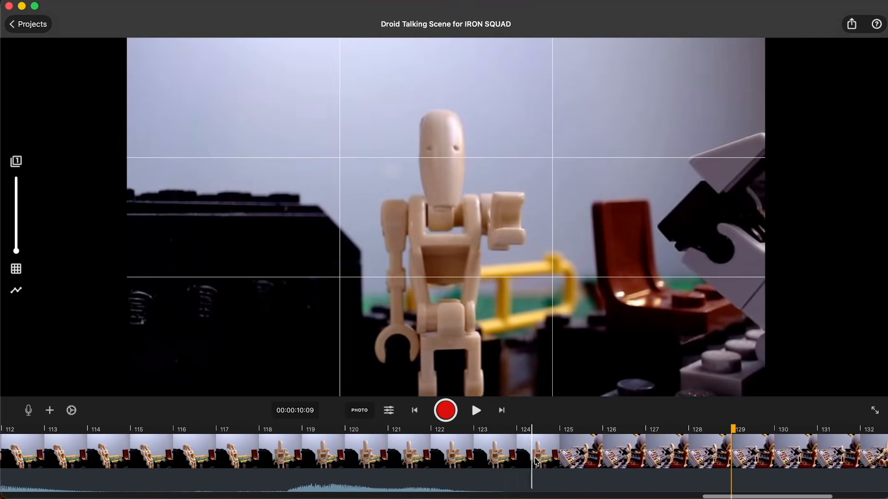
scroll(536, 462, right, 1)
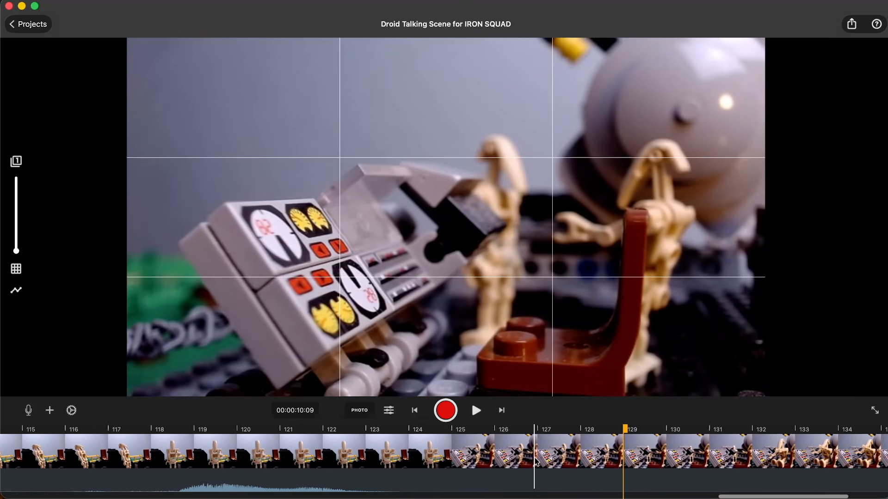
scroll(536, 461, right, 3)
scroll(535, 461, right, 1)
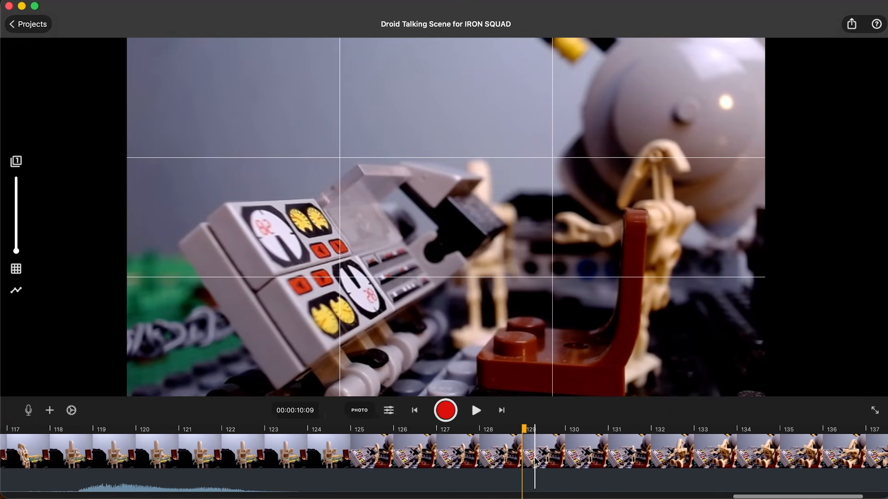
scroll(536, 461, right, 1)
scroll(536, 461, right, 1)
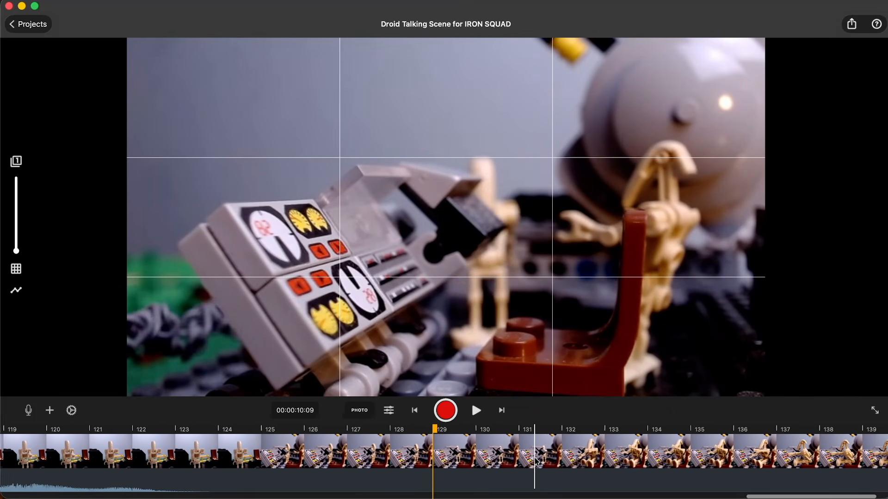
scroll(536, 462, right, 1)
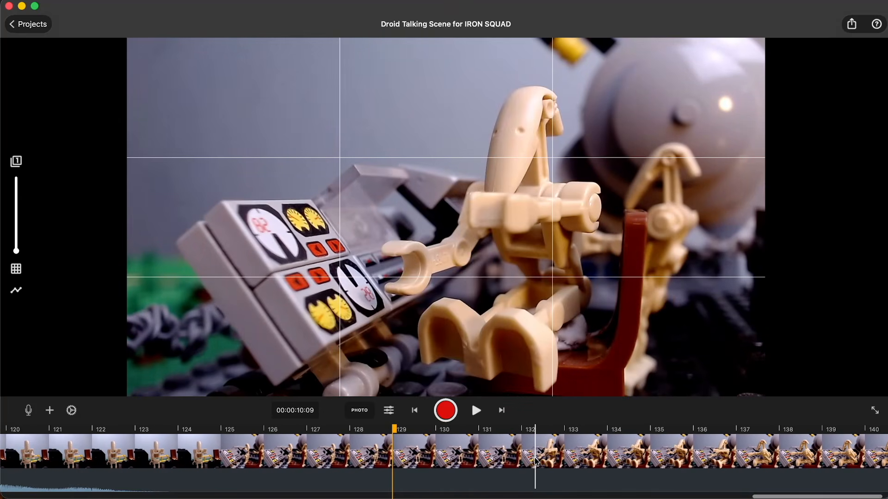
scroll(536, 461, right, 2)
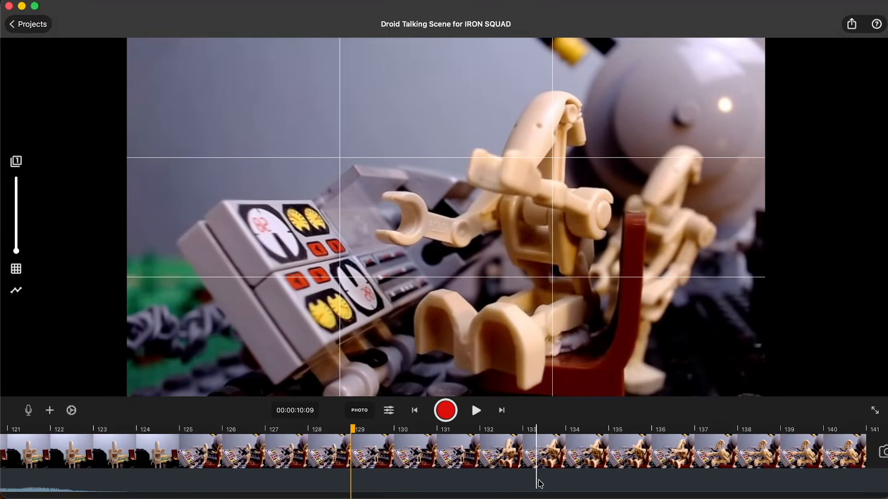
click(518, 493)
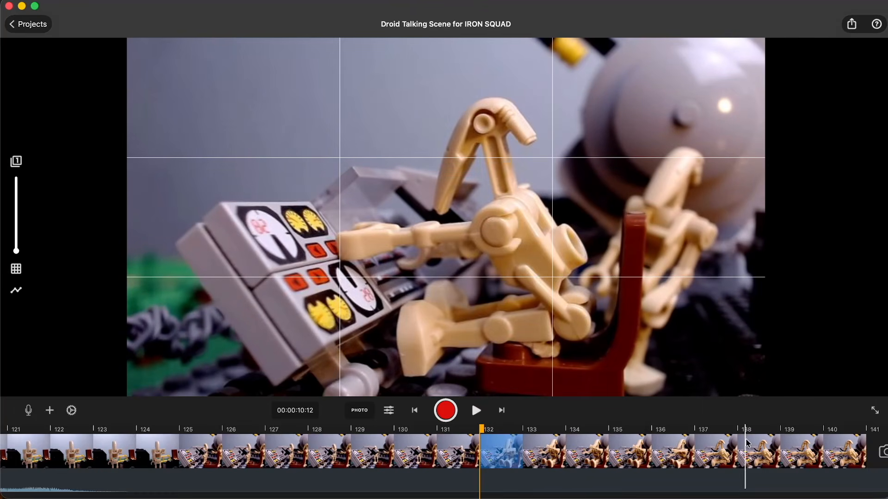
Return to the end of the timeline and play the whole animation from its first frame.
scroll(839, 445, right, 1)
click(839, 445)
key(space)
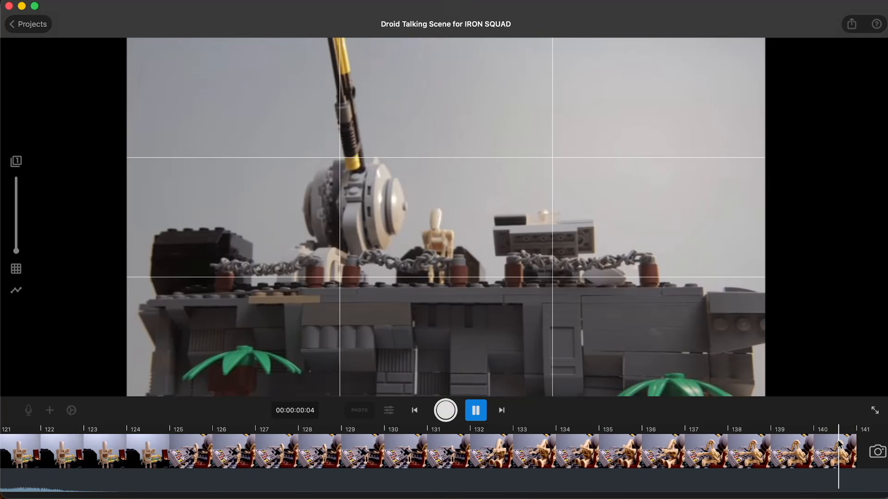
key(space)
scroll(845, 451, left, 4)
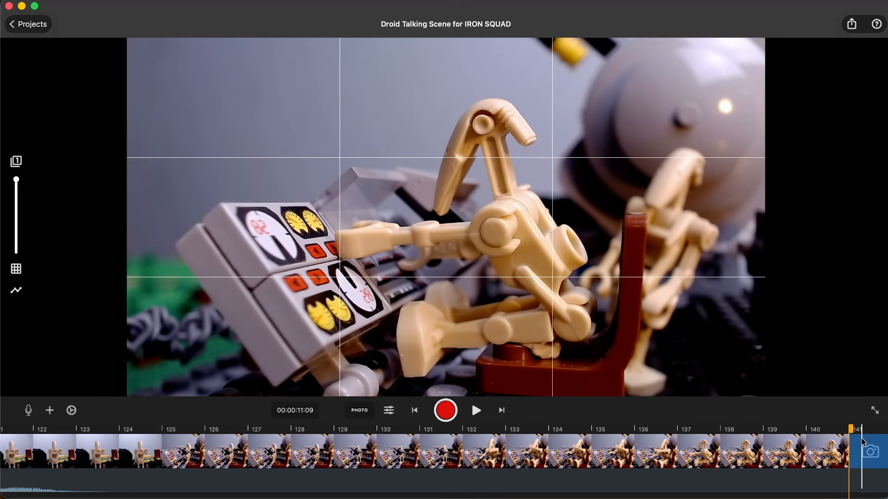
key(space)
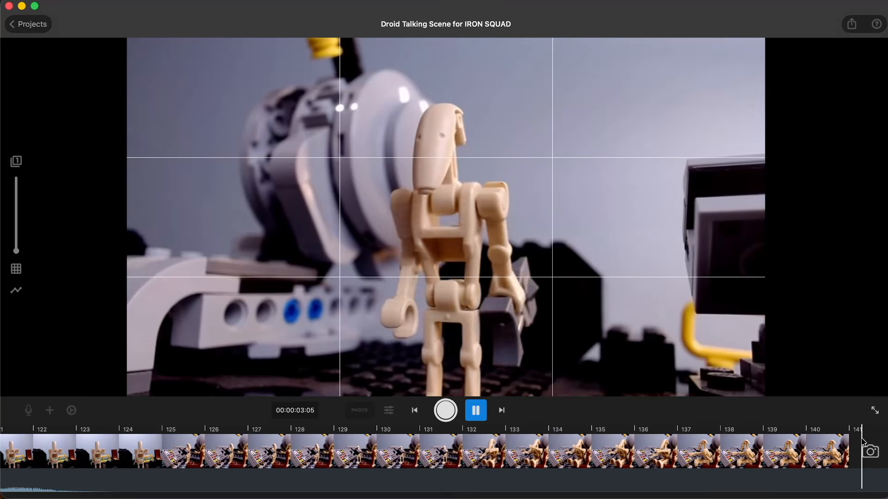